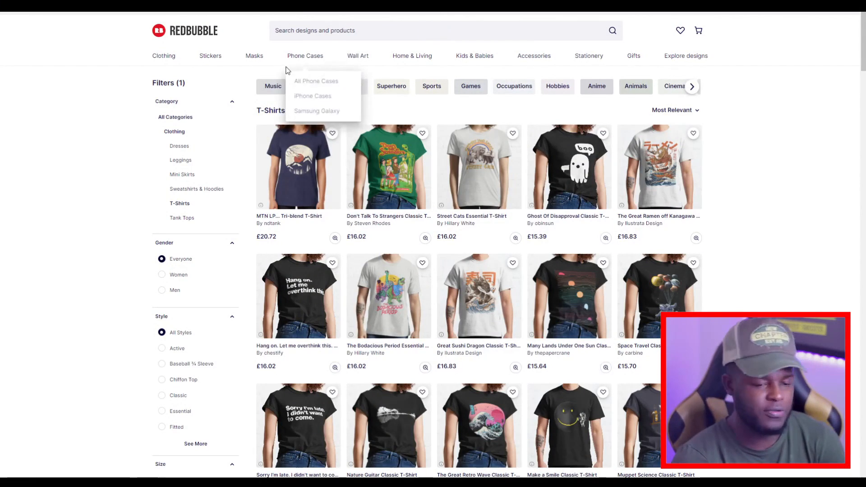
Browse the search suggestions that appear for single letters typed into the Redbubble search bar.
left_click(301, 31)
type("A")
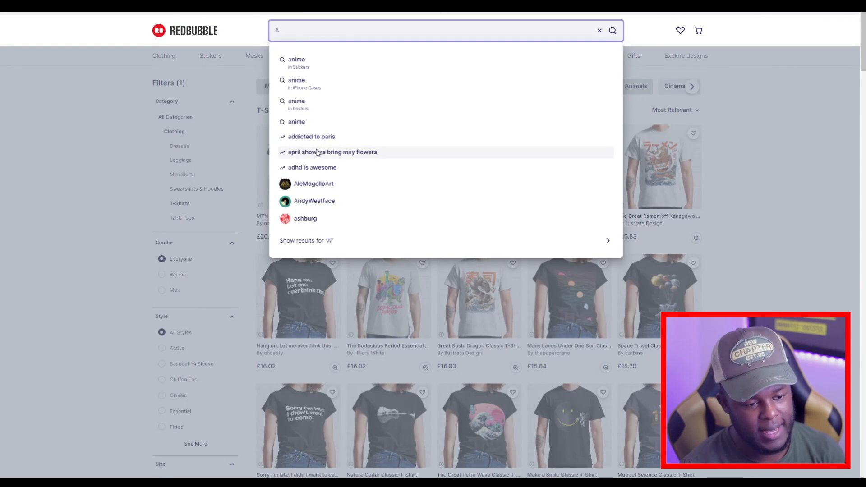
key("BackSpace")
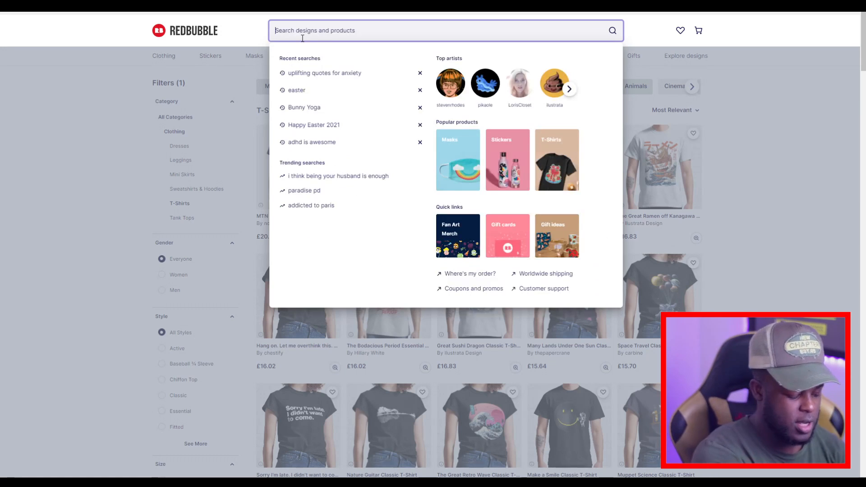
type("B")
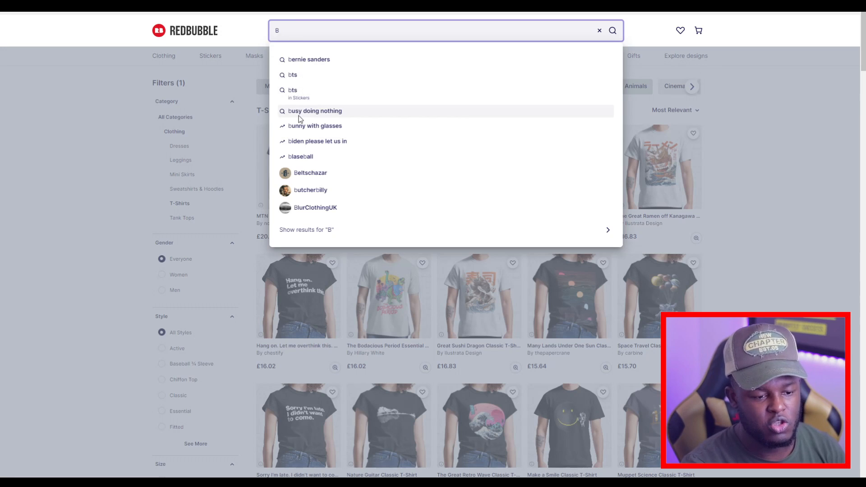
key("BackSpace")
type("C")
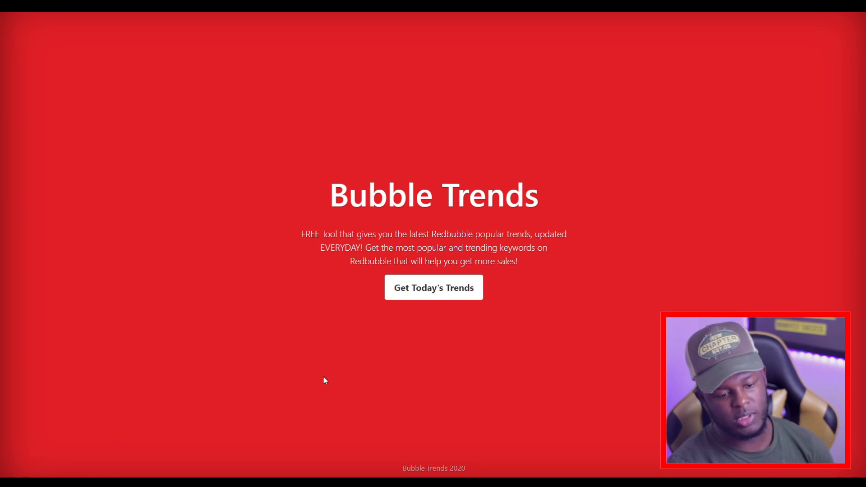
Open today's trending keywords on Bubble Trends and scroll through the list.
left_click(427, 294)
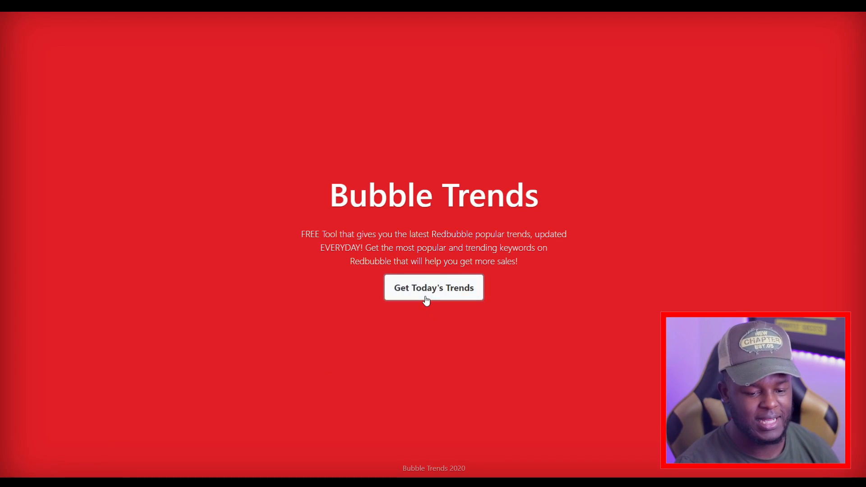
scroll(284, 257, "down", 6)
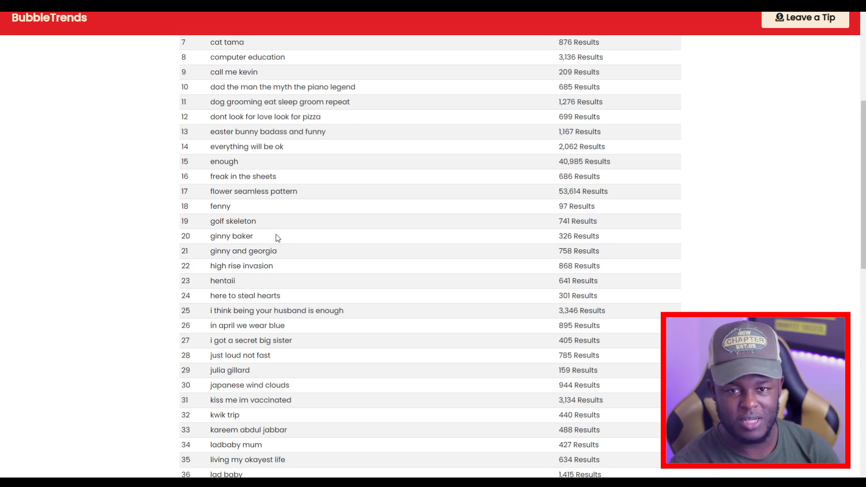
scroll(277, 238, "down", 3)
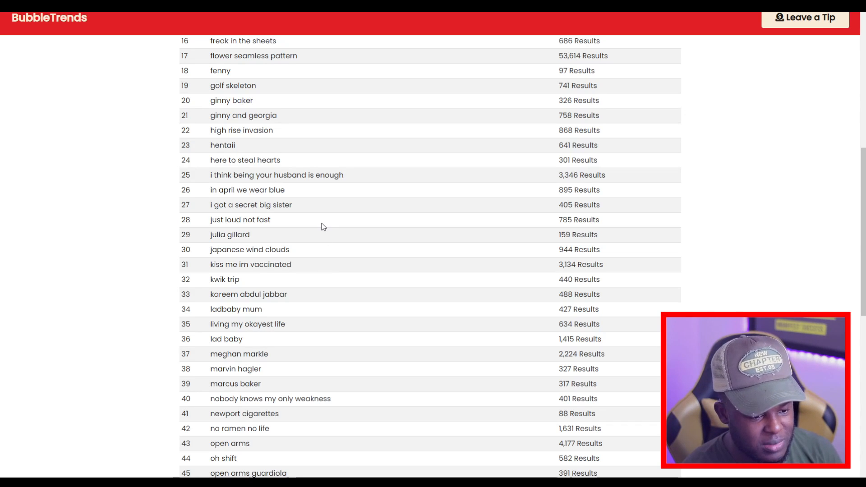
scroll(323, 228, "up", 3)
scroll(323, 227, "up", 4)
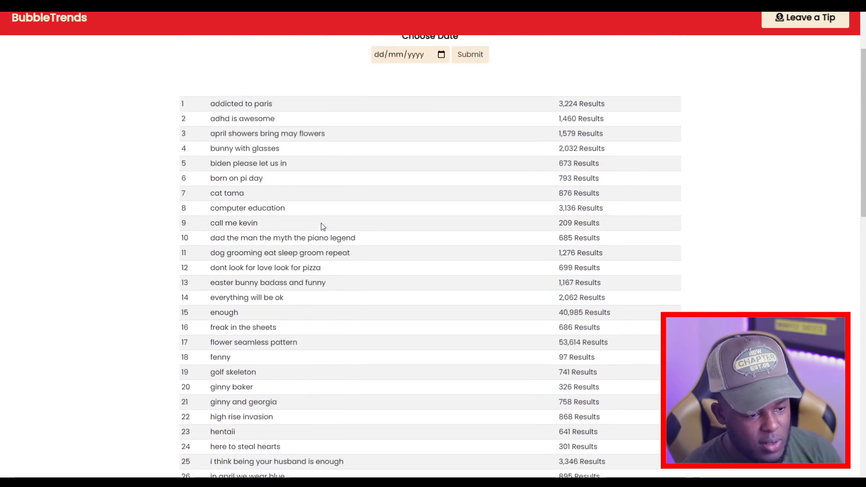
scroll(204, 325, "down", 15)
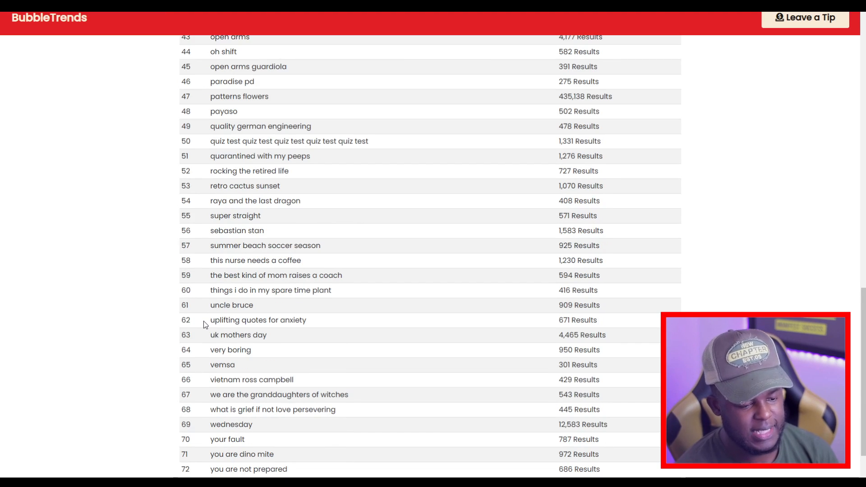
Copy the keyword 'uplifting quotes for anxiety' from the trends list and search Redbubble for it.
left_click_drag(210, 321, 315, 326)
key("ctrl+c")
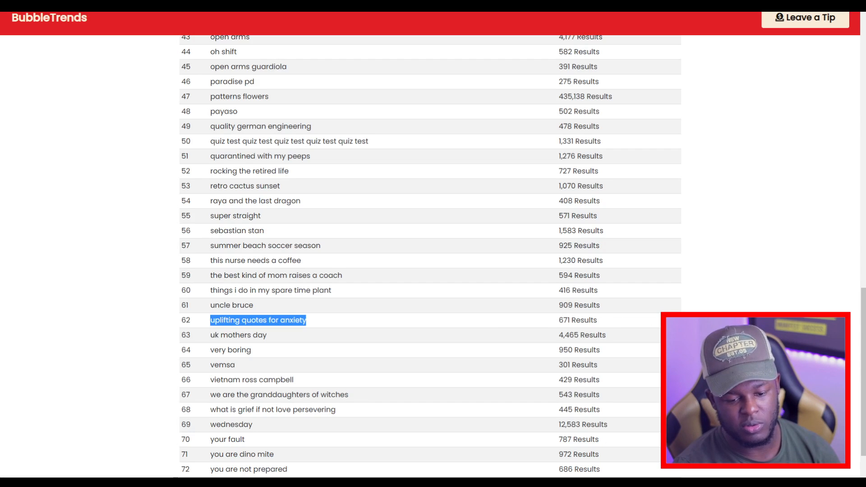
left_click(704, 323)
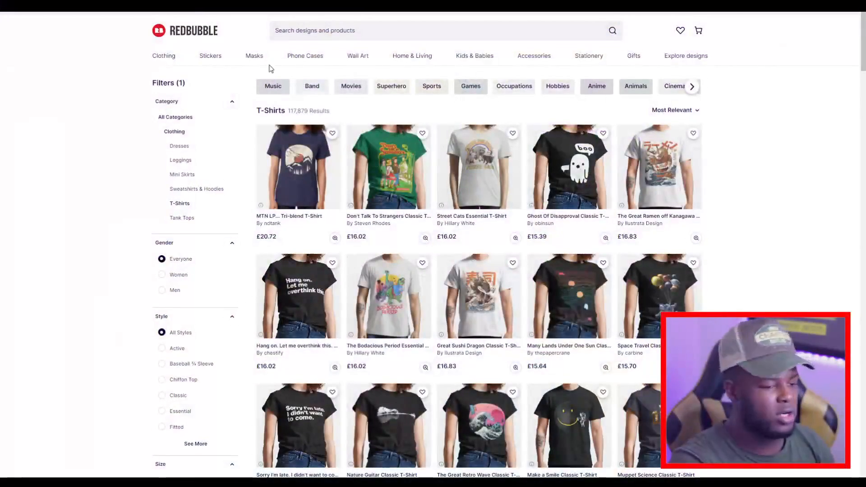
right_click(343, 37)
left_click(374, 104)
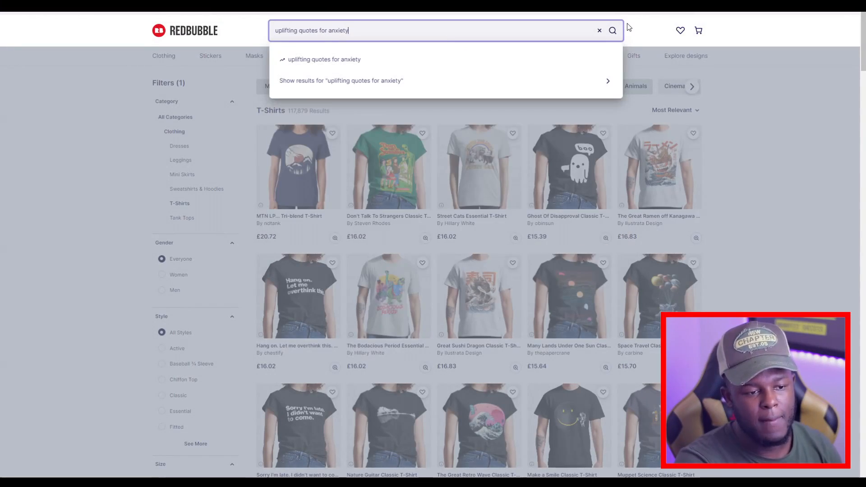
left_click(613, 31)
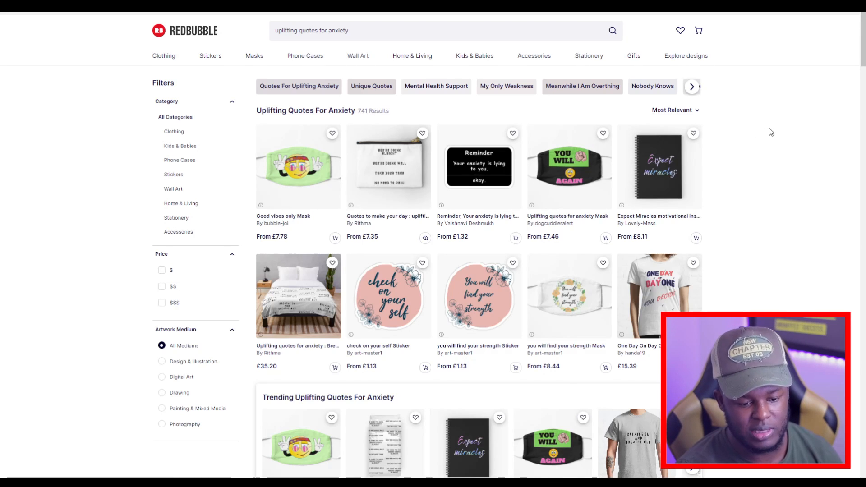
Scroll through the Redbubble results for uplifting quotes for anxiety to examine the existing designs.
scroll(722, 122, "down", 6)
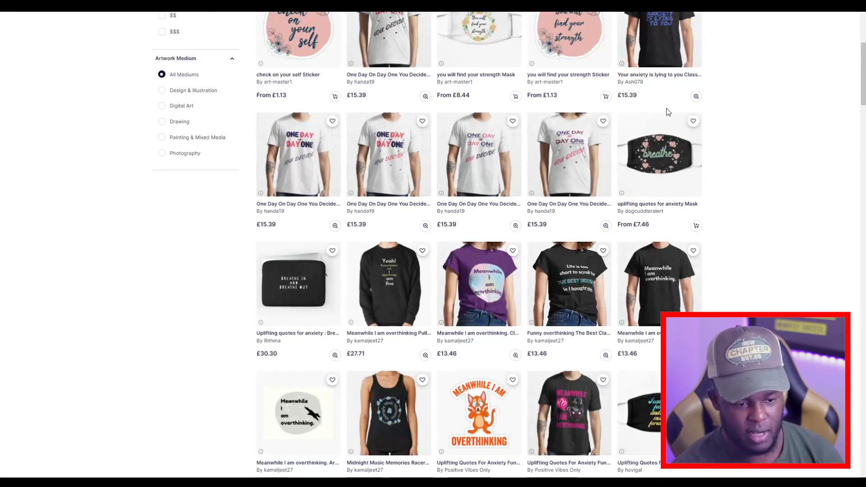
scroll(668, 111, "down", 7)
scroll(668, 112, "down", 6)
scroll(668, 112, "up", 20)
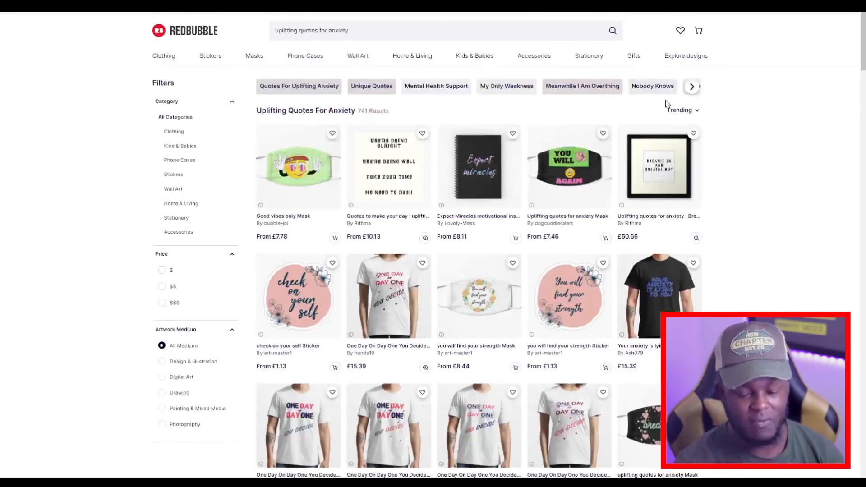
scroll(667, 104, "down", 2)
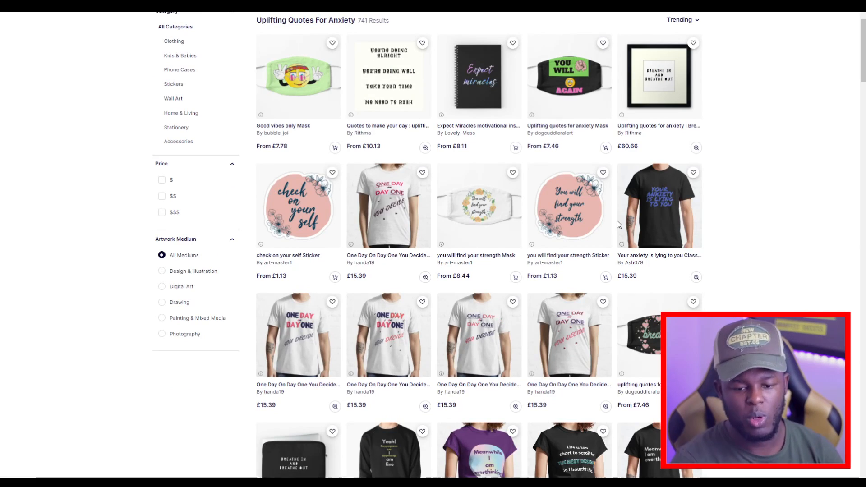
scroll(358, 245, "down", 2)
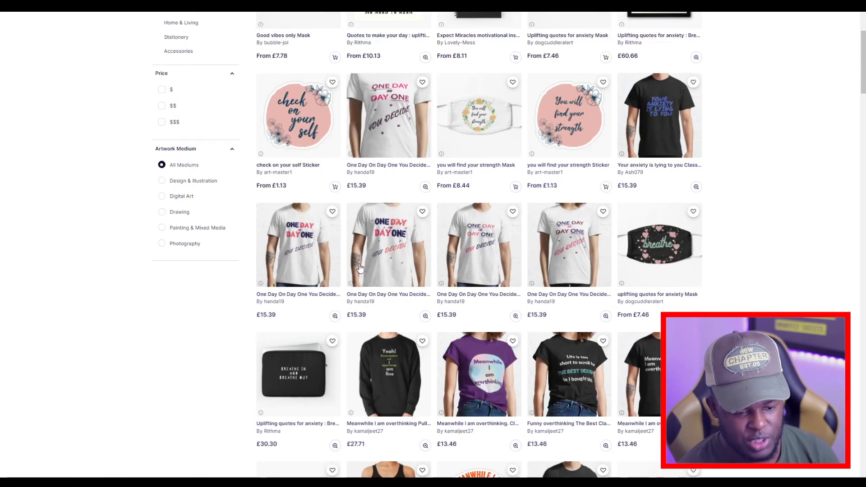
scroll(315, 125, "down", 6)
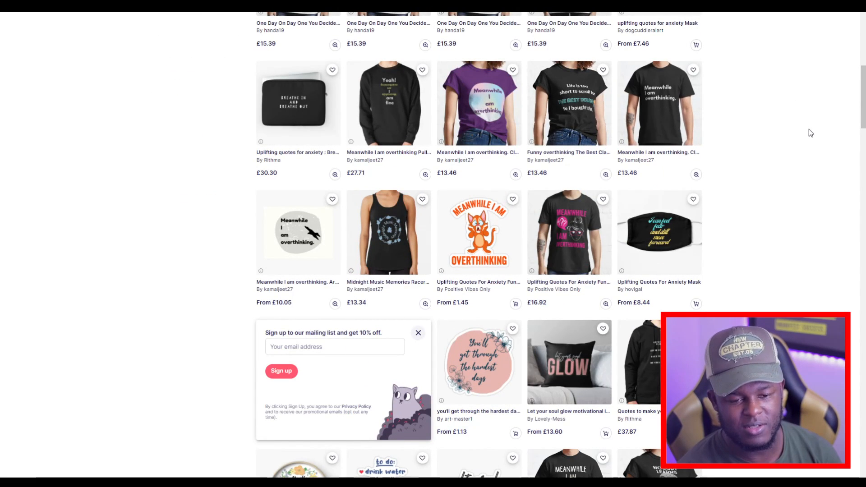
scroll(809, 132, "up", 1)
scroll(809, 129, "up", 9)
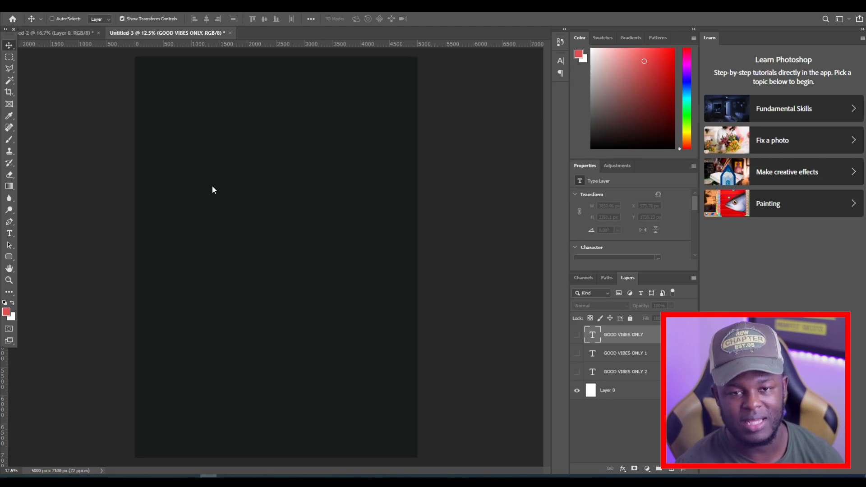
Toggle the text layers' visibility so only the green GOOD VIBES ONLY 2 layer shows, and select it.
left_click(577, 354)
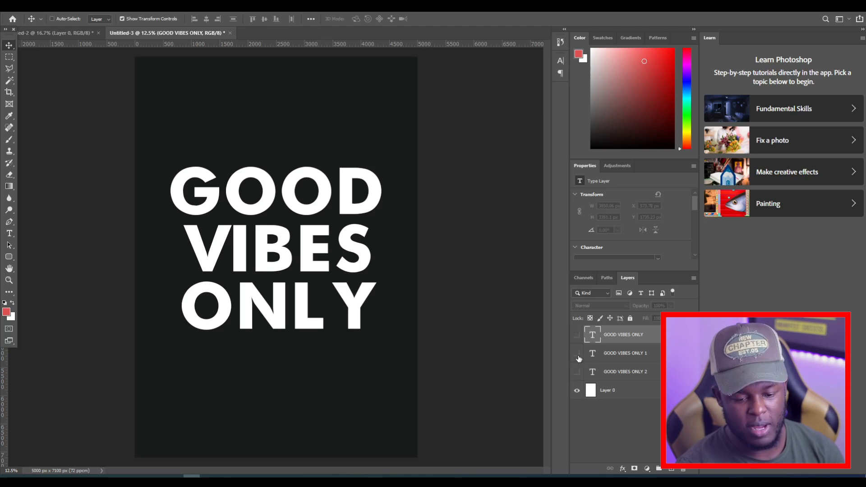
left_click(575, 335)
left_click(577, 335)
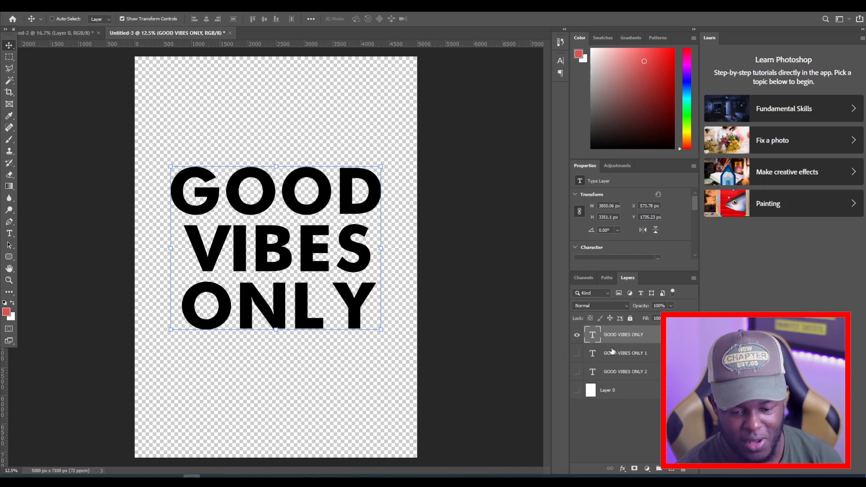
left_click(577, 335)
left_click(577, 373)
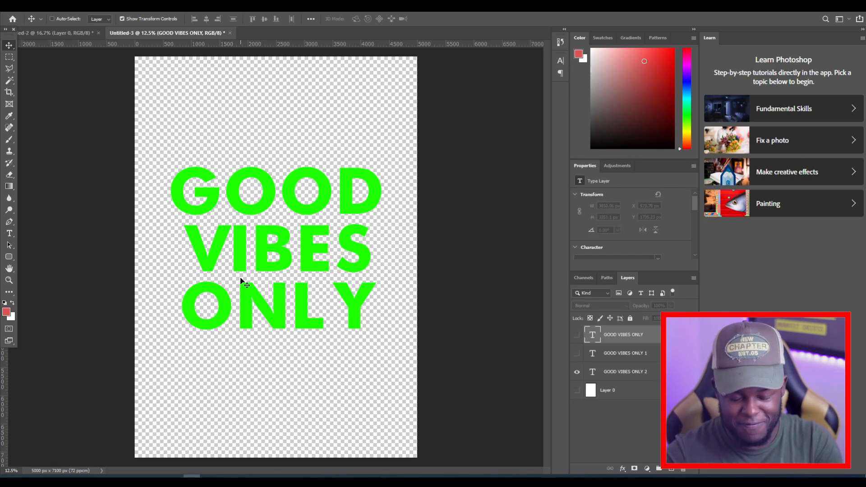
left_click(632, 375)
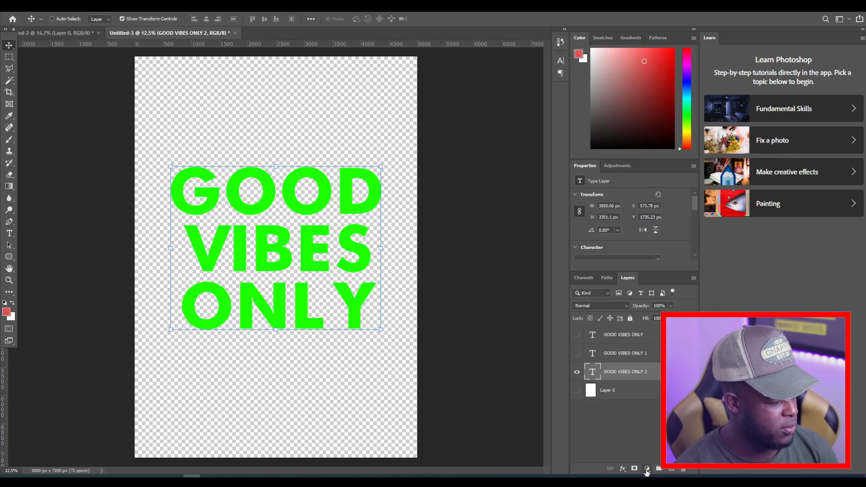
Add a Hue/Saturation adjustment layer above the green text layer.
left_click(647, 469)
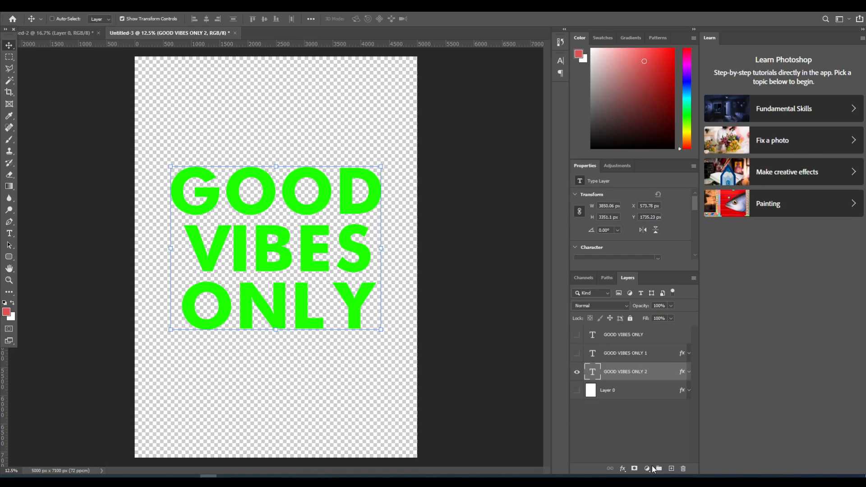
left_click(648, 469)
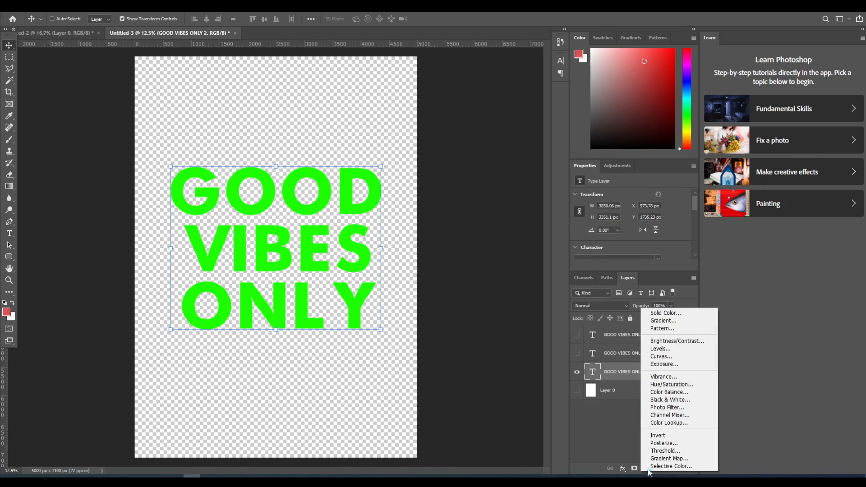
left_click(660, 385)
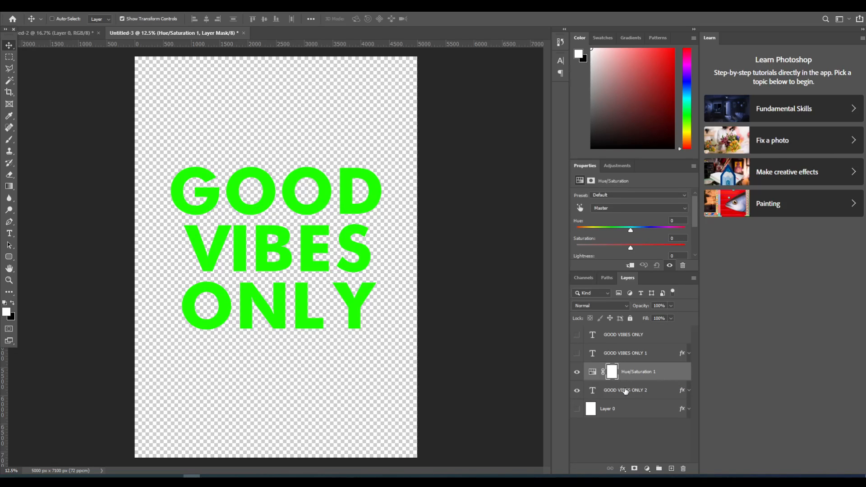
Shift the adjustment's Hue slider to +84 to recolour the text blue.
left_click_drag(631, 230, 638, 234)
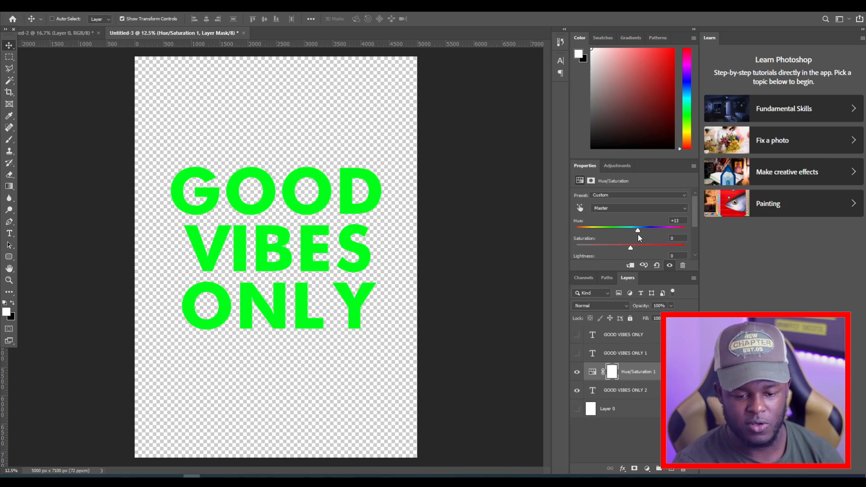
left_click_drag(640, 232, 584, 229)
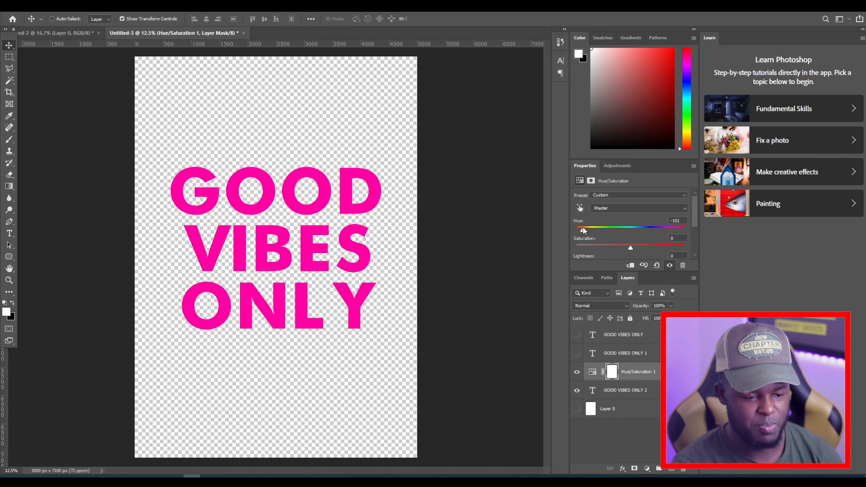
left_click_drag(590, 228, 665, 230)
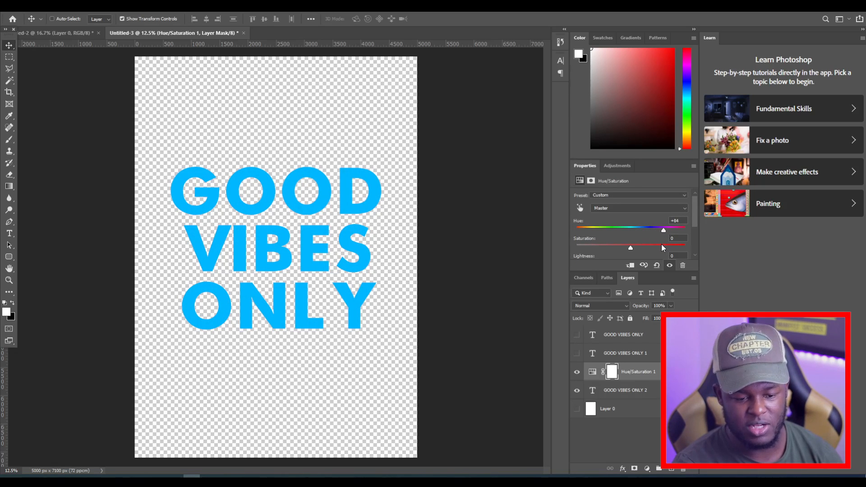
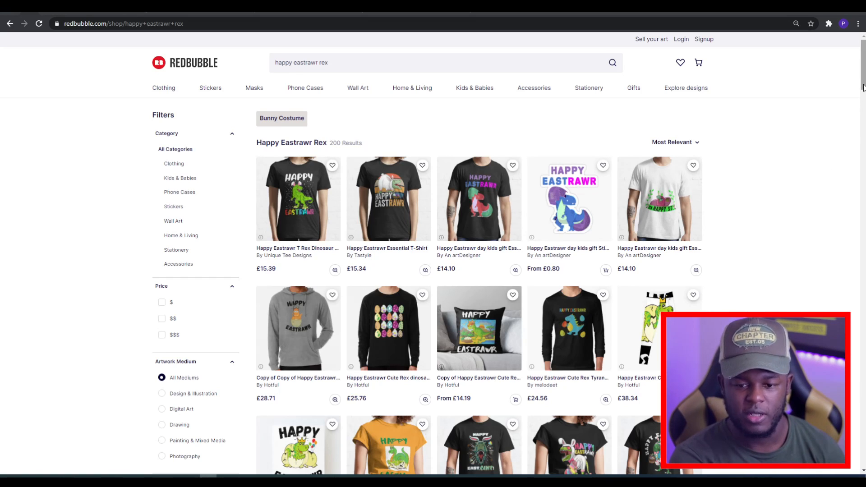
Scroll through the Redbubble results for happy eastrawr rex to examine the existing designs.
scroll(434, 253, "down", 15)
scroll(433, 253, "down", 20)
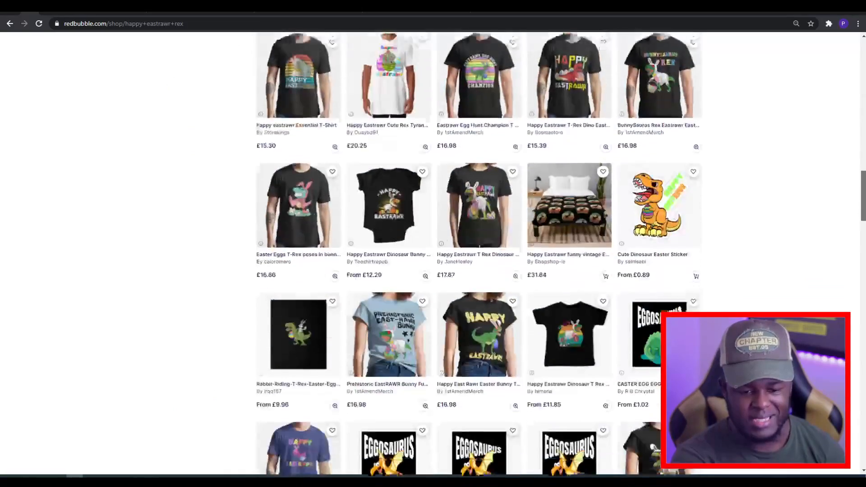
scroll(434, 253, "down", 8)
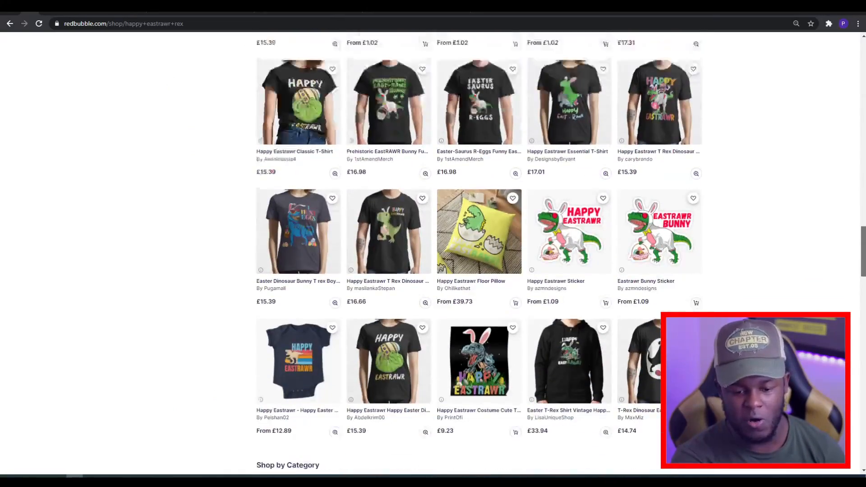
scroll(585, 234, "down", 1)
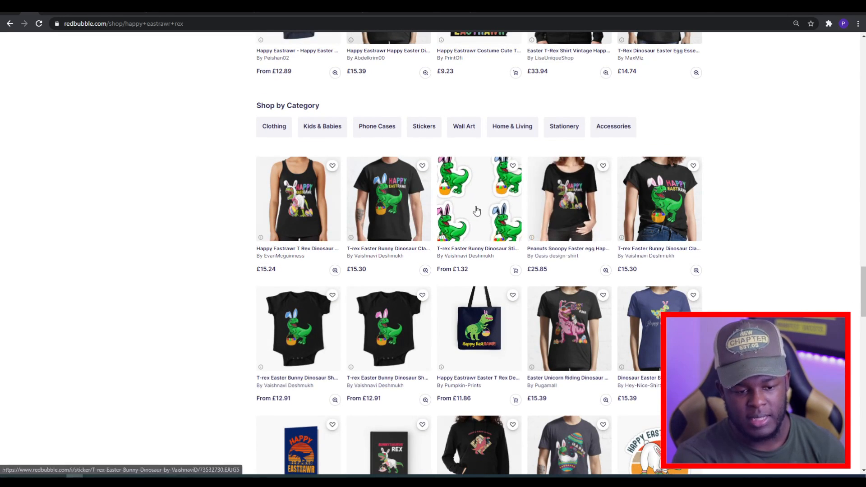
left_click_drag(864, 287, 864, 385)
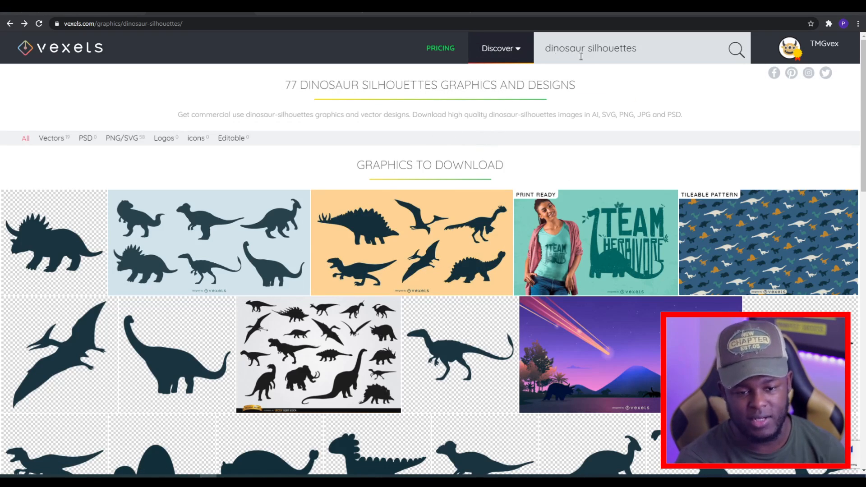
Scroll through the Vexels dinosaur silhouettes results to examine the available graphics.
scroll(641, 153, "down", 2)
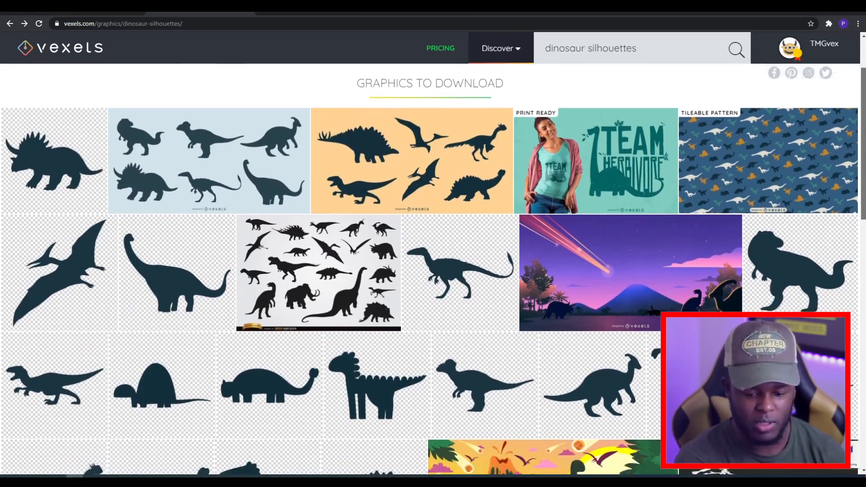
scroll(433, 271, "down", 7)
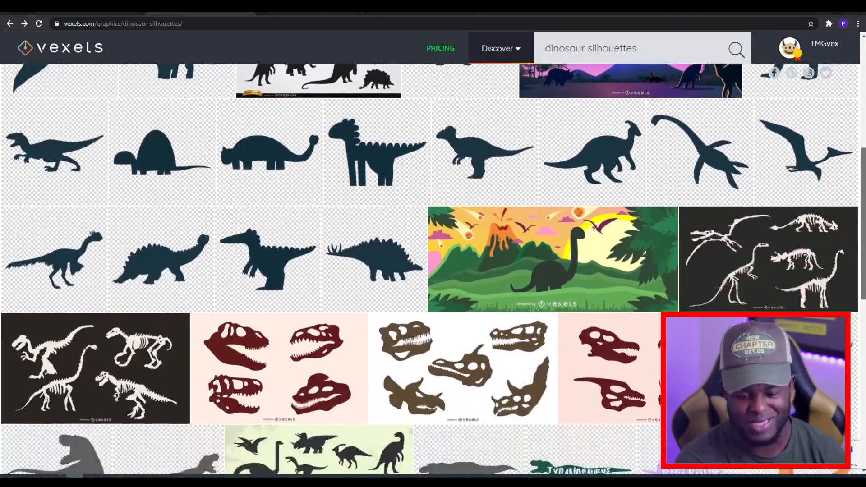
scroll(434, 271, "down", 8)
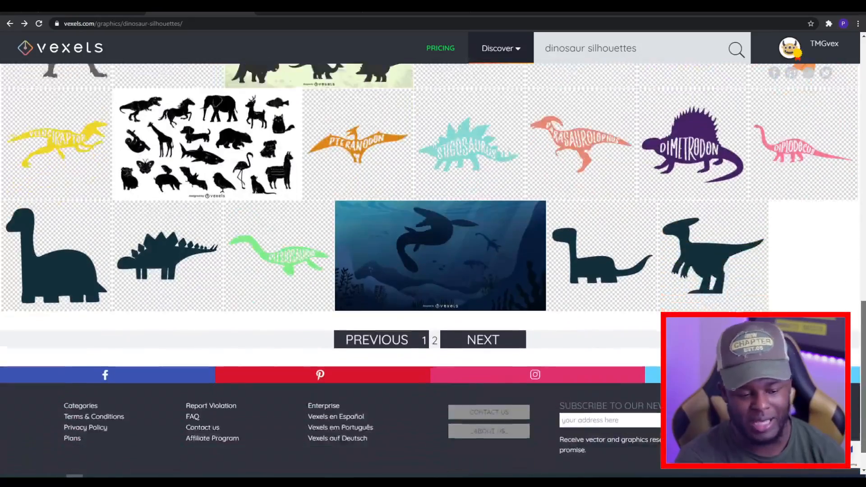
scroll(145, 126, "up", 15)
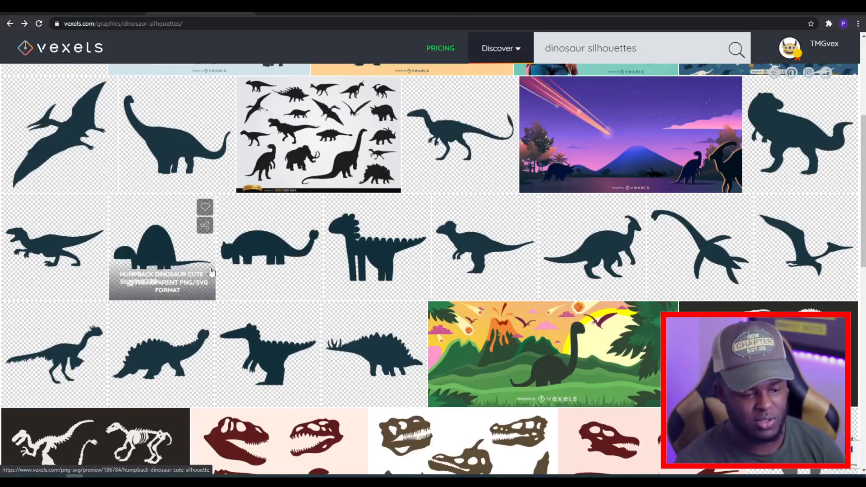
left_click_drag(864, 152, 863, 283)
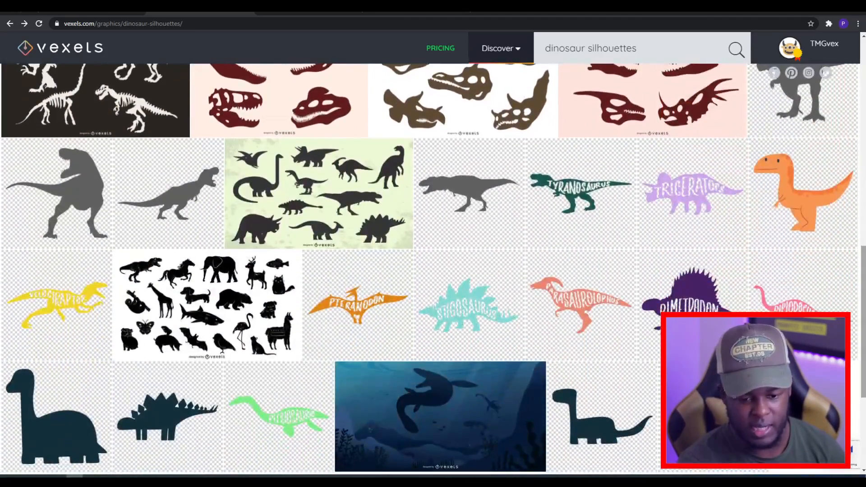
mouse_move(606, 217)
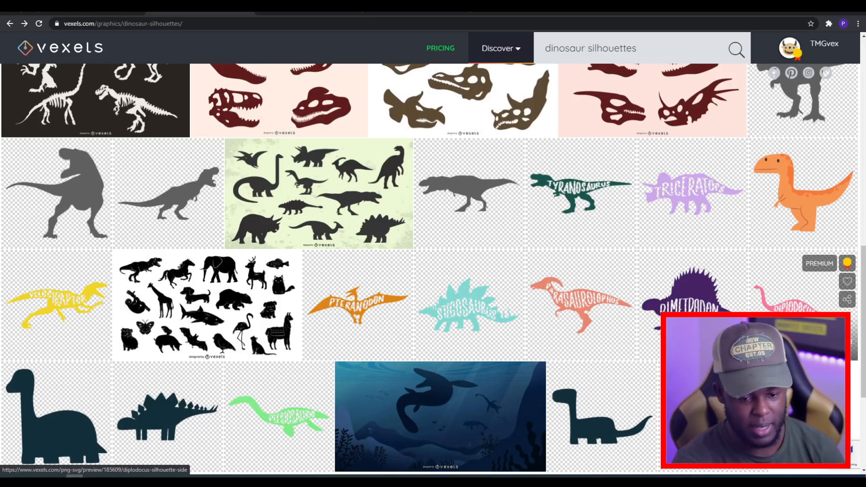
Open the Tyranosaurus silhouette side graphic and view its PNG download size options.
left_click(596, 212)
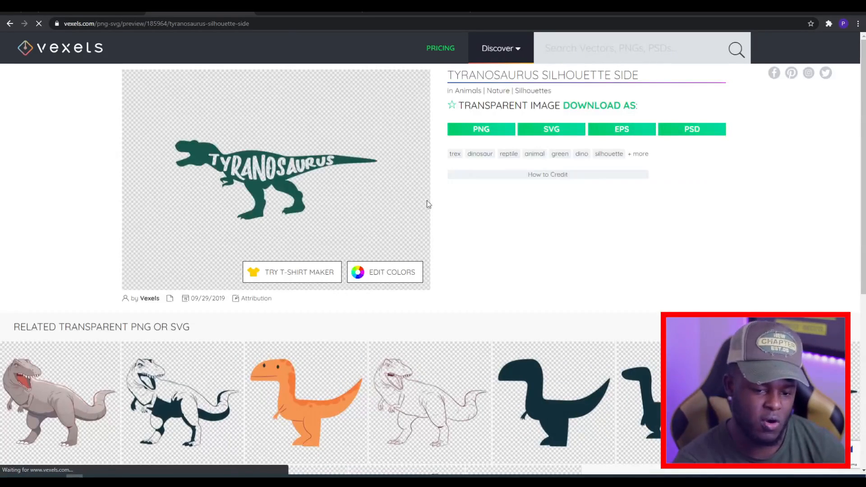
left_click(467, 134)
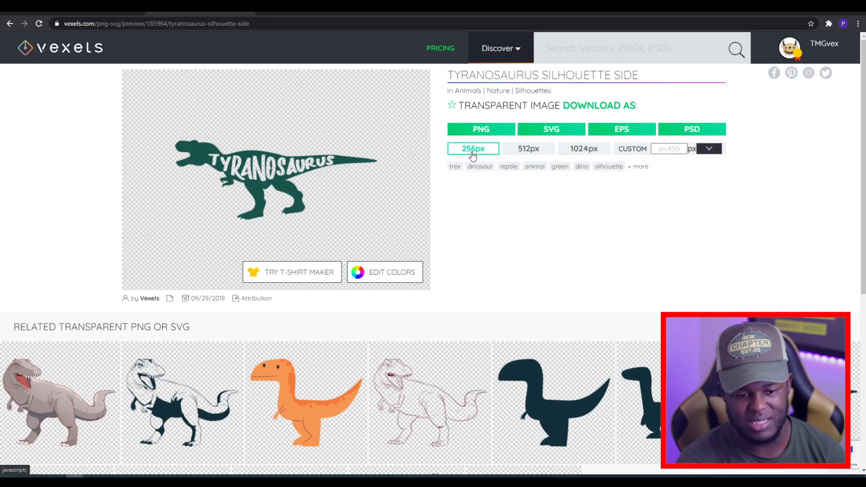
left_click(671, 149)
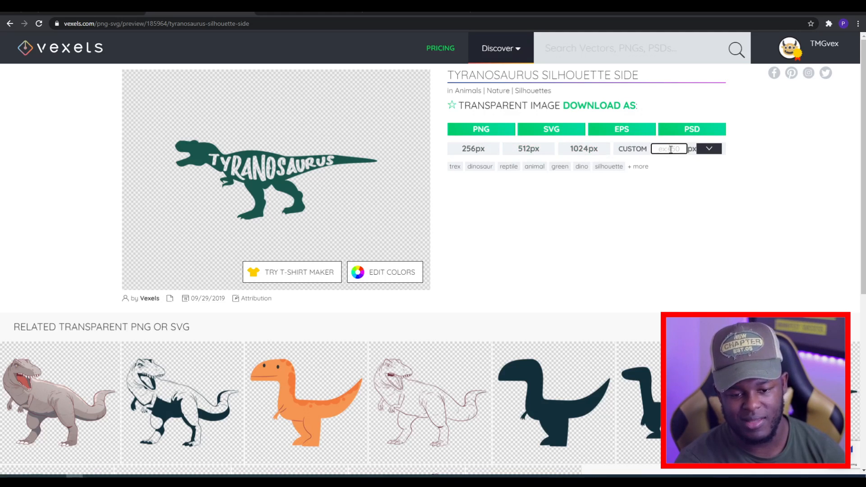
left_click(595, 154)
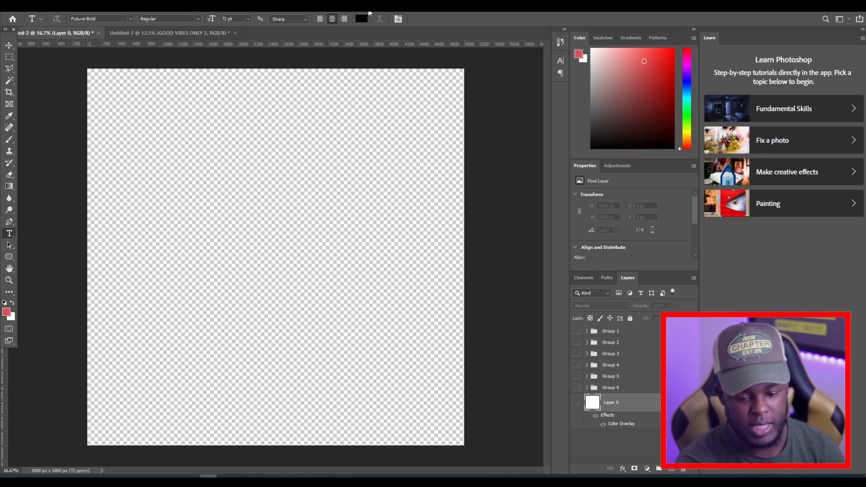
Show the background Layer 0 and Group 1 of dinosaur silhouettes, and expand Group 1.
left_click(577, 404)
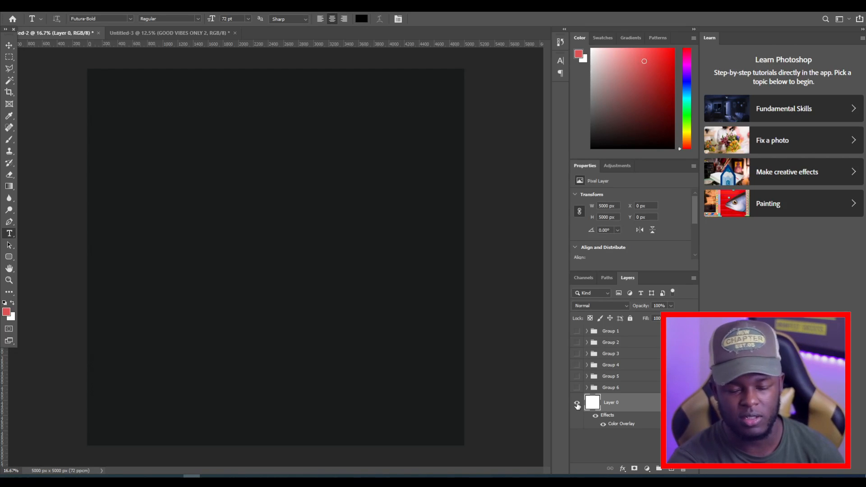
left_click(576, 332)
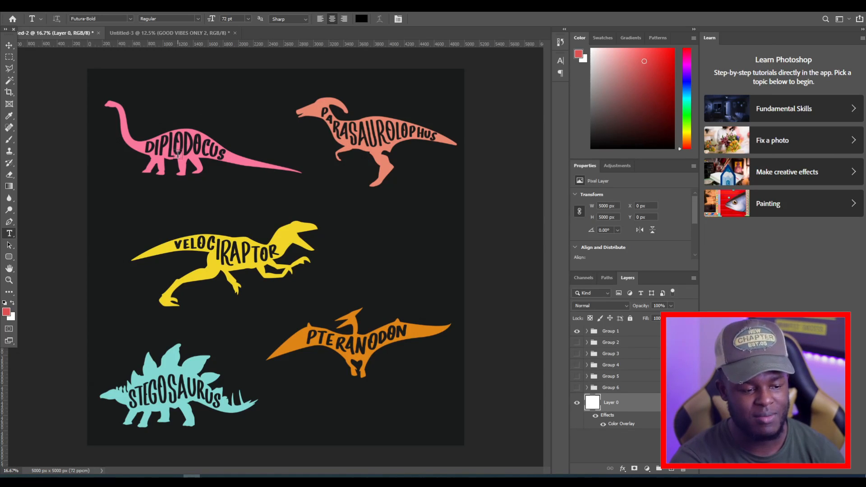
left_click(586, 332)
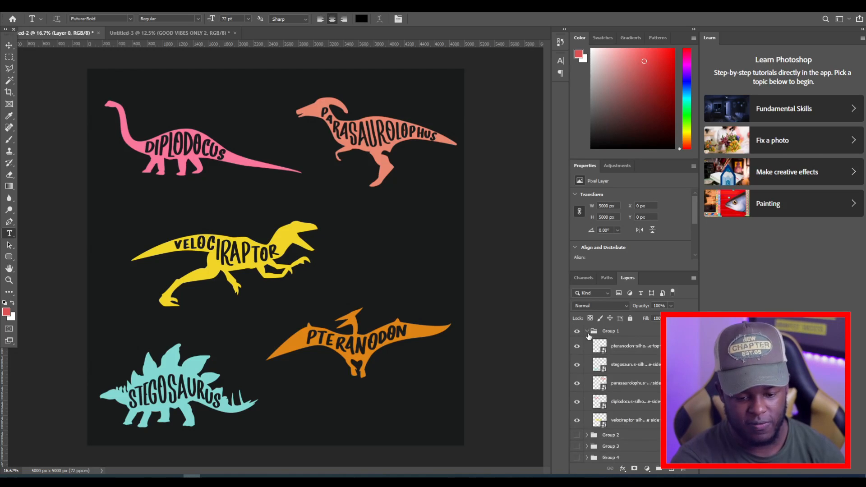
Toggle individual dinosaur layers inside Group 1 off and back on.
left_click(577, 347)
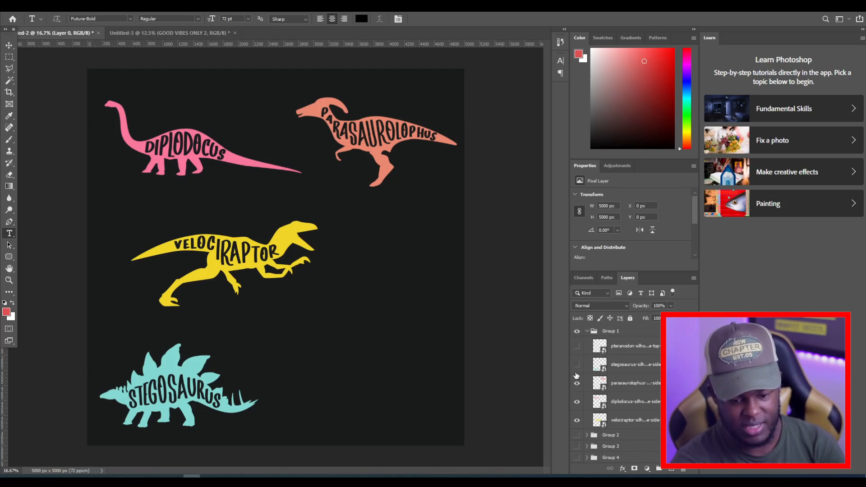
left_click(576, 383)
left_click(576, 365)
left_click(577, 346)
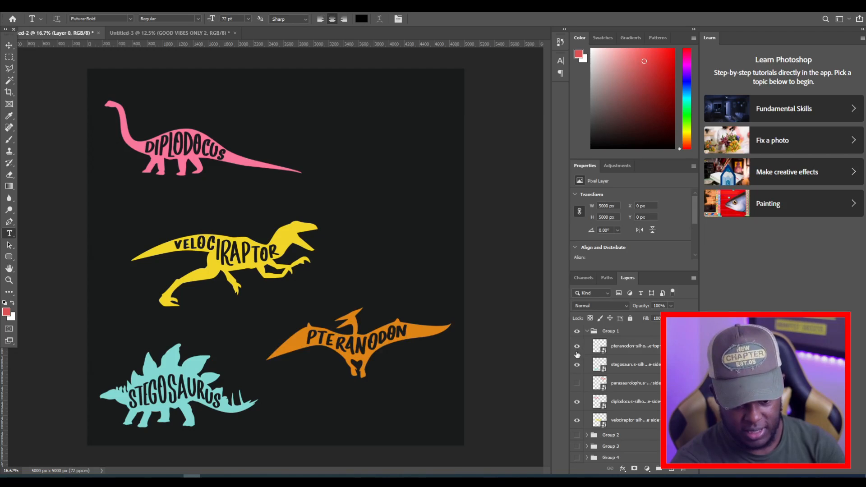
left_click(578, 383)
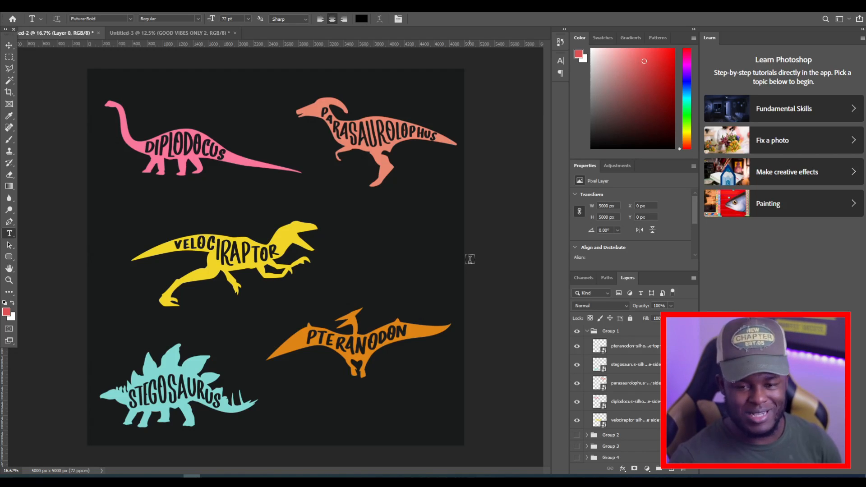
Collapse Group 1 and open Group 2's layer style to inspect its Color Overlay, then cancel.
left_click(632, 383)
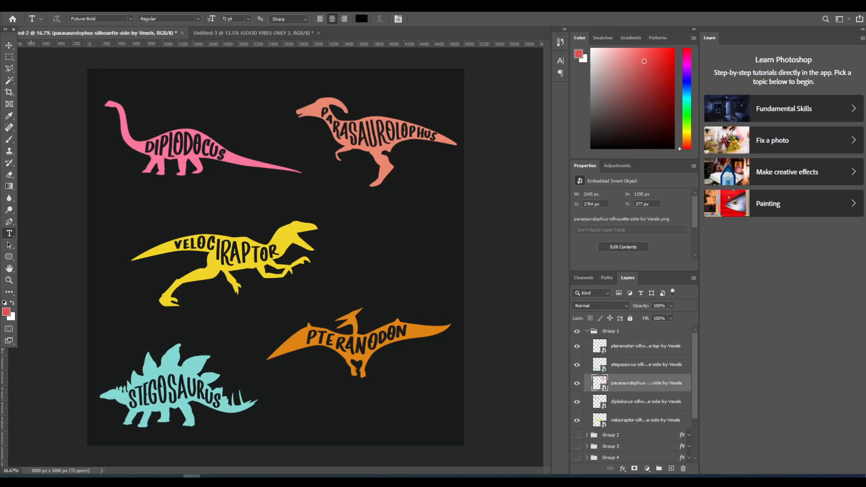
left_click(586, 331)
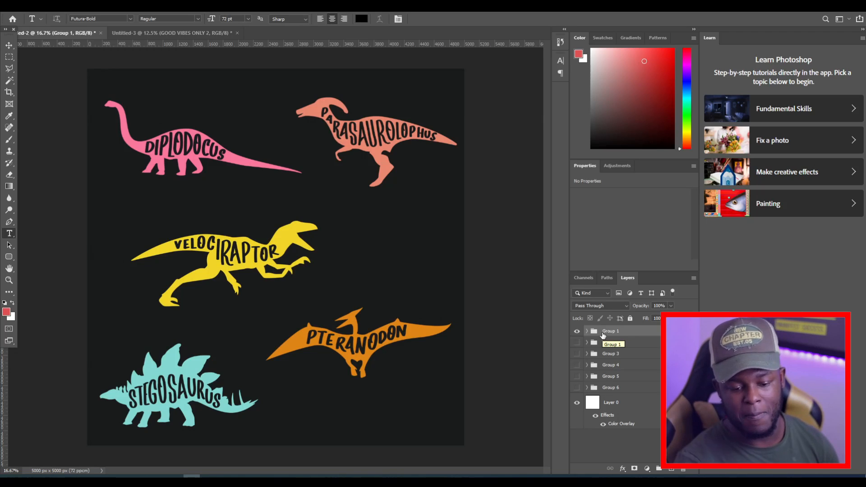
left_click(636, 345)
double_click(636, 347)
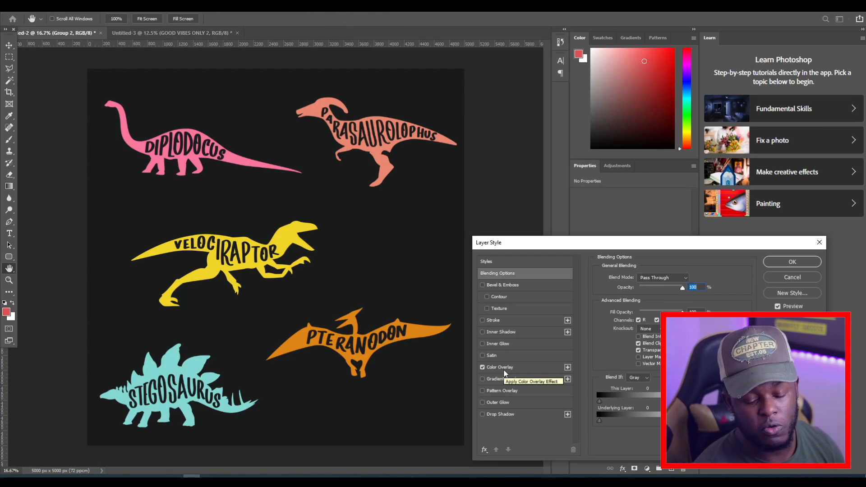
left_click(515, 369)
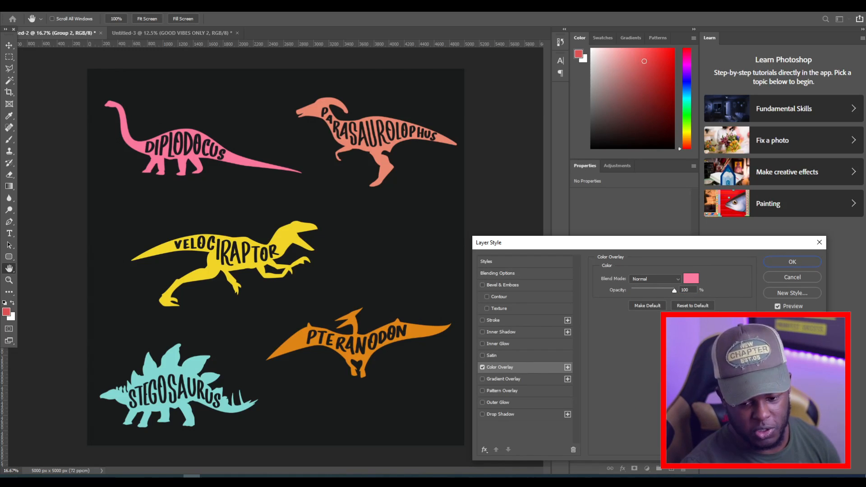
key("Escape")
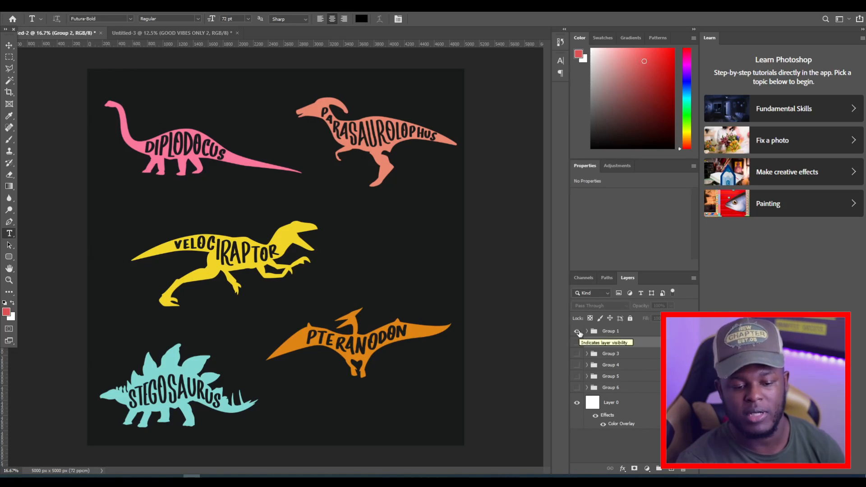
Toggle Groups 1 to 6 one at a time to preview each colour version of the dinosaurs, leaving Group 6 shown.
left_click(580, 333)
left_click(577, 344)
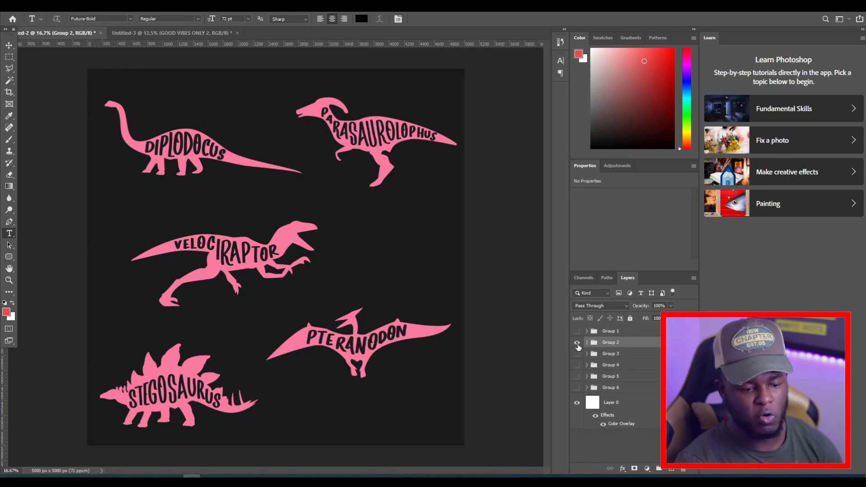
left_click(578, 343)
left_click(577, 354)
left_click(577, 355)
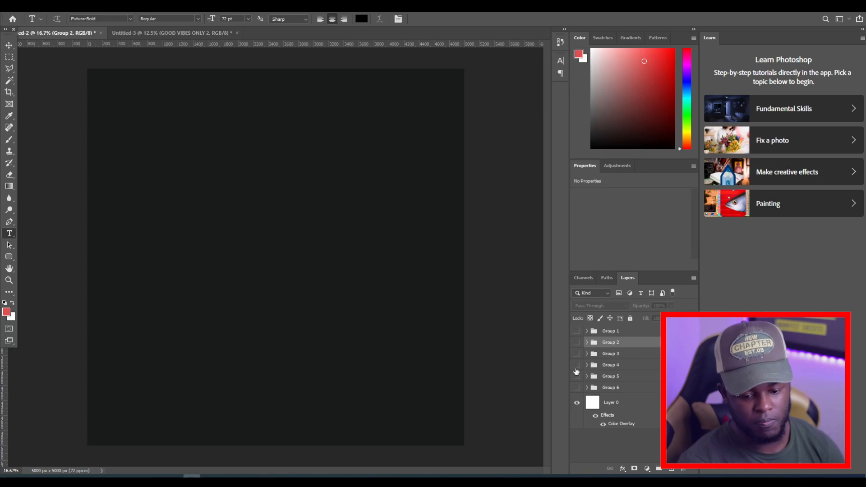
left_click(577, 365)
left_click(576, 366)
left_click(577, 376)
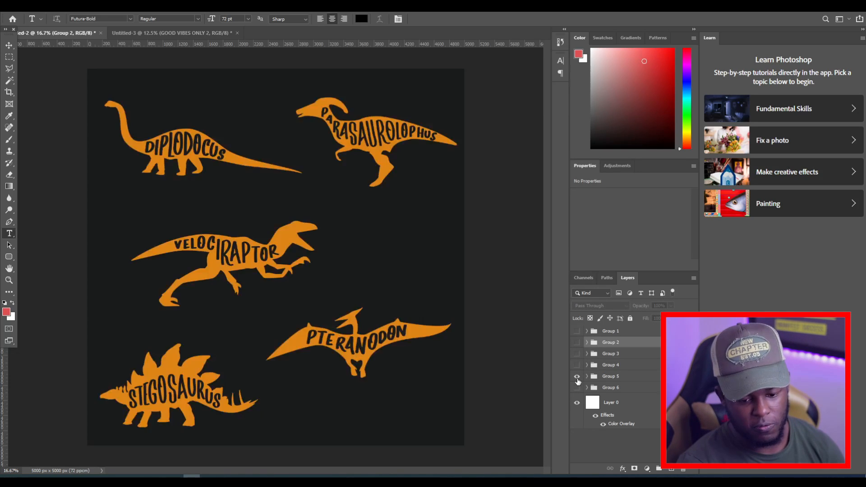
left_click(577, 377)
left_click(577, 388)
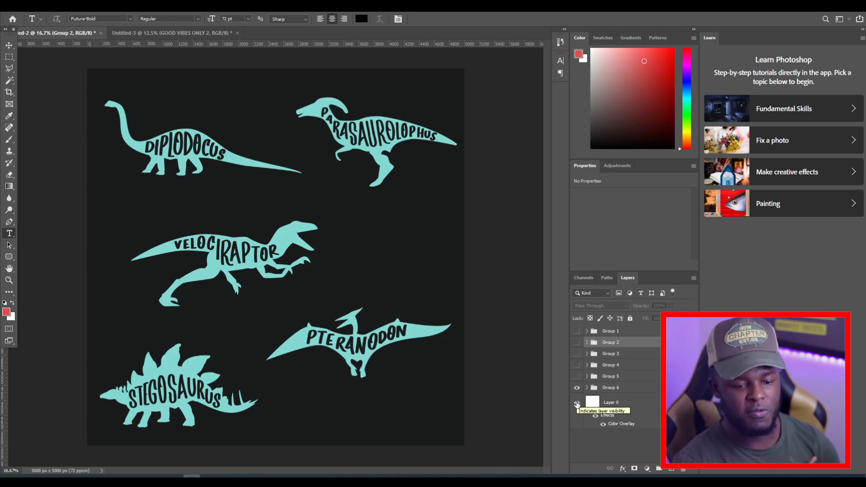
left_click(577, 403)
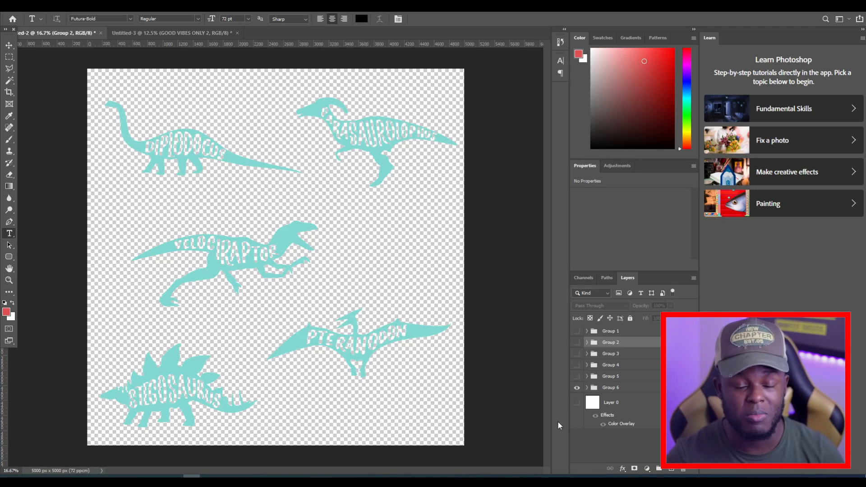
left_click(577, 403)
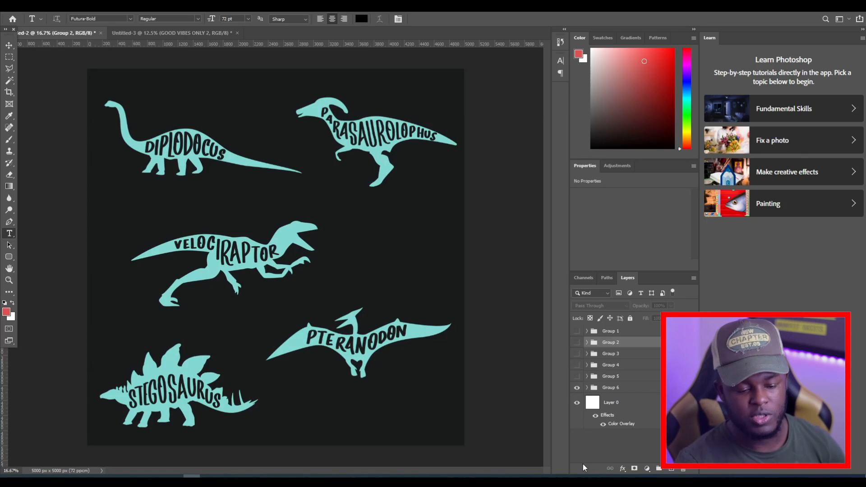